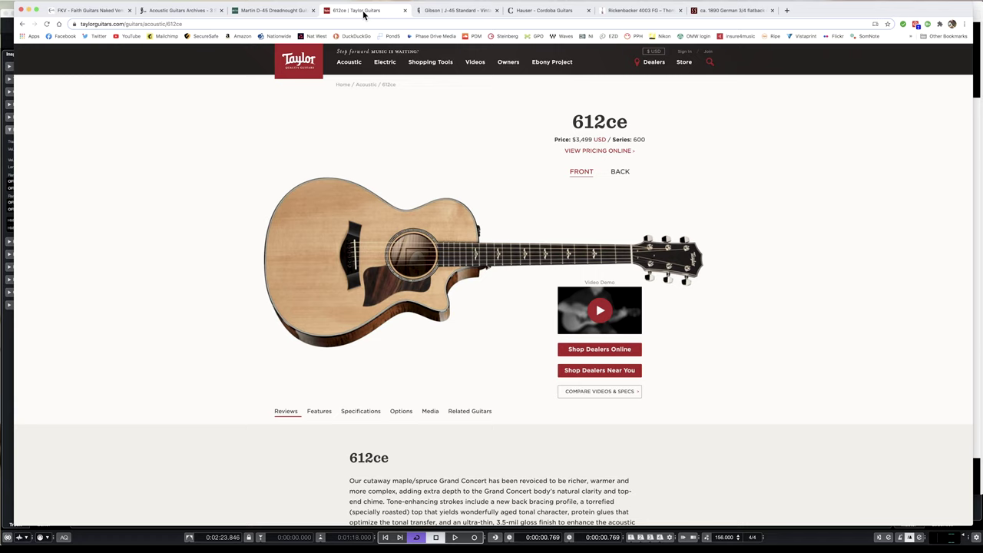
- View the browser pages for the Gibson J-45 Standard, Cordoba Hauser, Rickenbacker 4003 FG and German 3/4 flatback bass
click(468, 11)
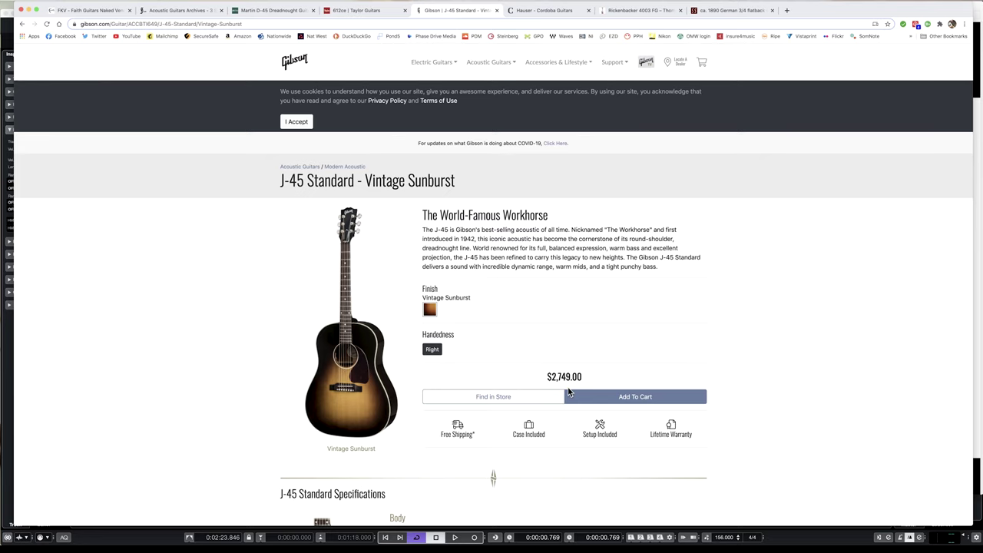
click(540, 14)
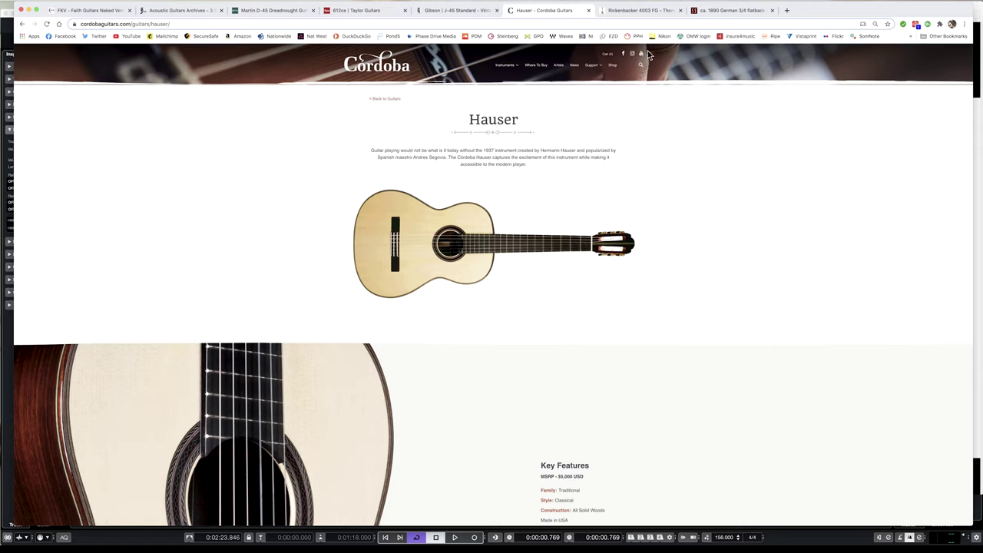
click(644, 11)
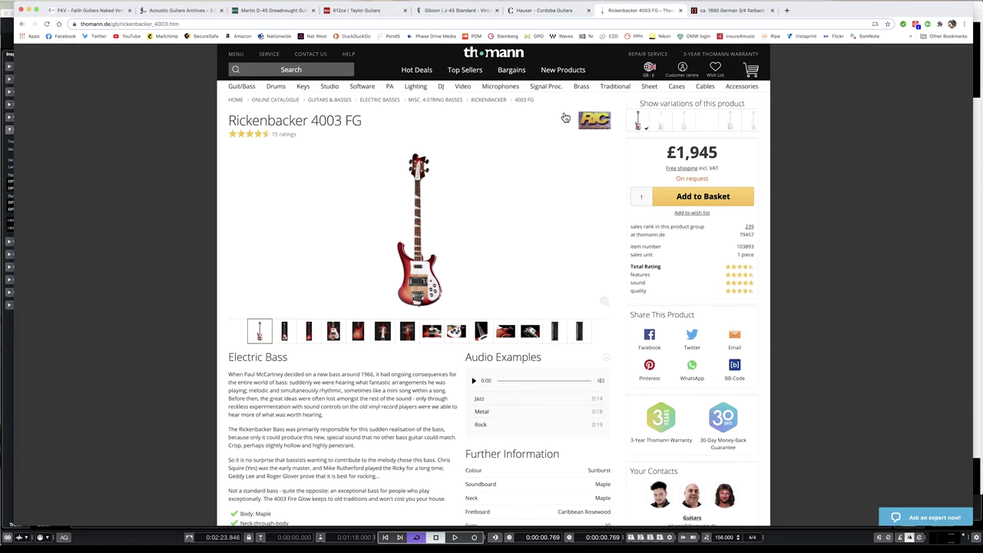
click(722, 12)
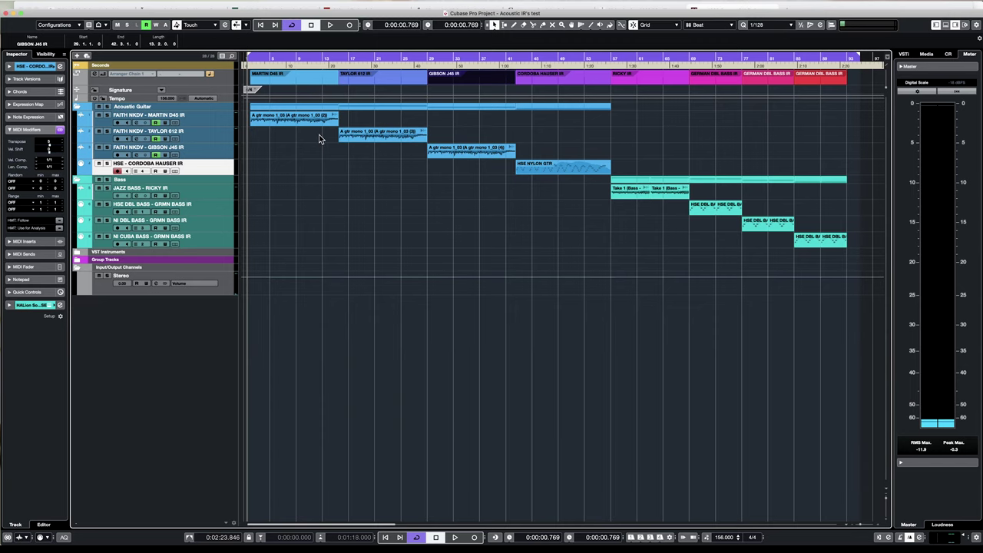
- Switch to the Cubase project and inspect the impulse response loaded in mixIR3 on the Martin D45 track, closing the plugin when done
click(213, 122)
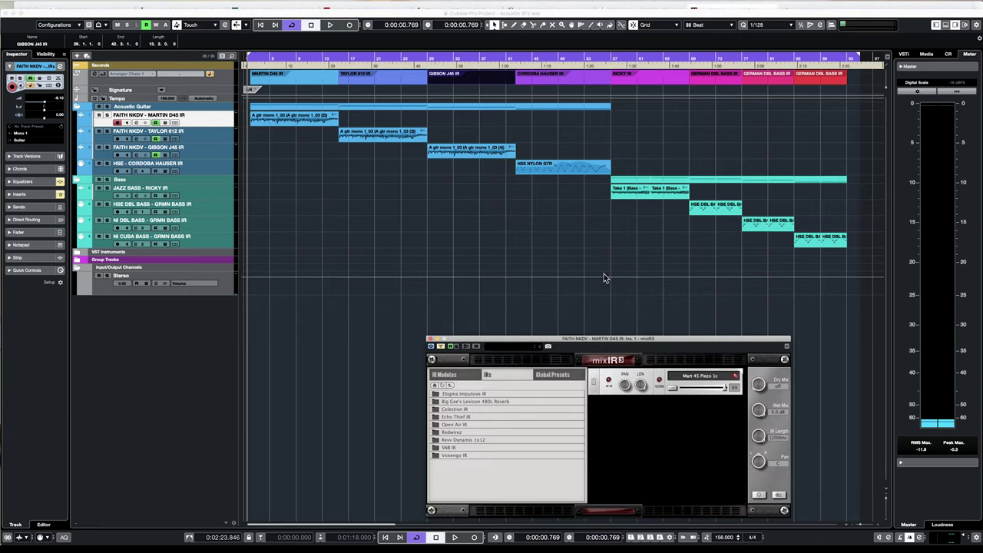
drag(615, 338, 529, 264)
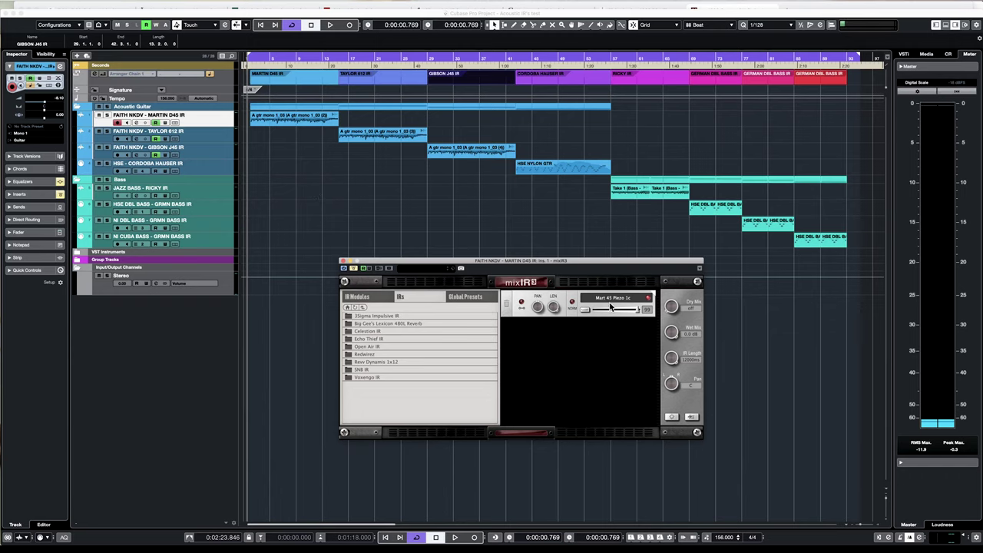
click(342, 262)
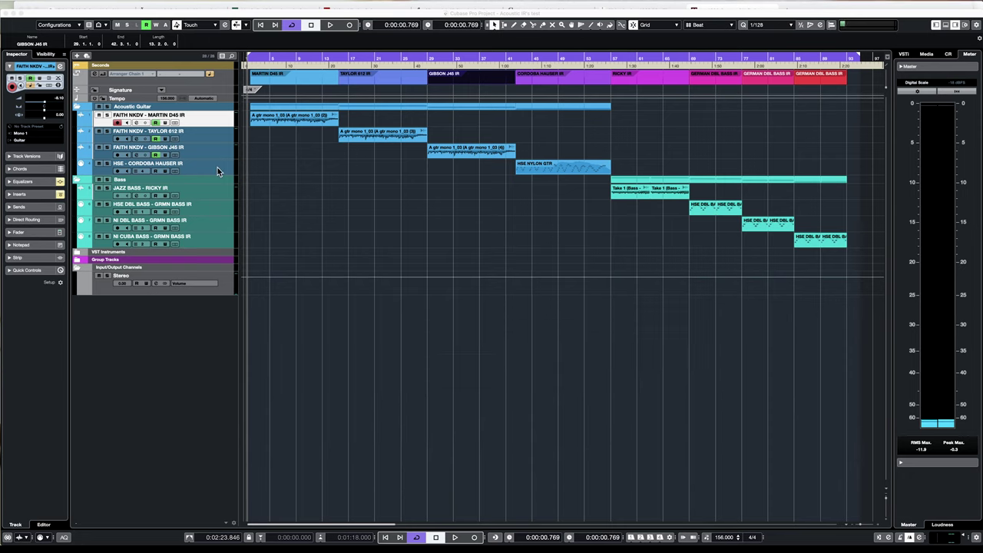
- Inspect the edit pages of the Natural Nylon and SR Upright Bass programs in the Cordoba Hauser track's HALion Sonic SE, and close the instrument
click(217, 169)
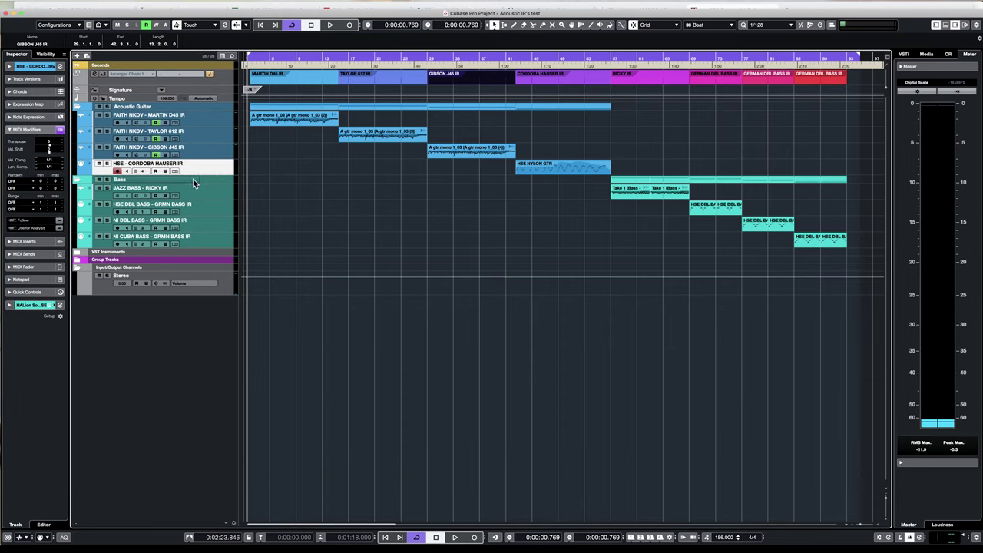
click(60, 305)
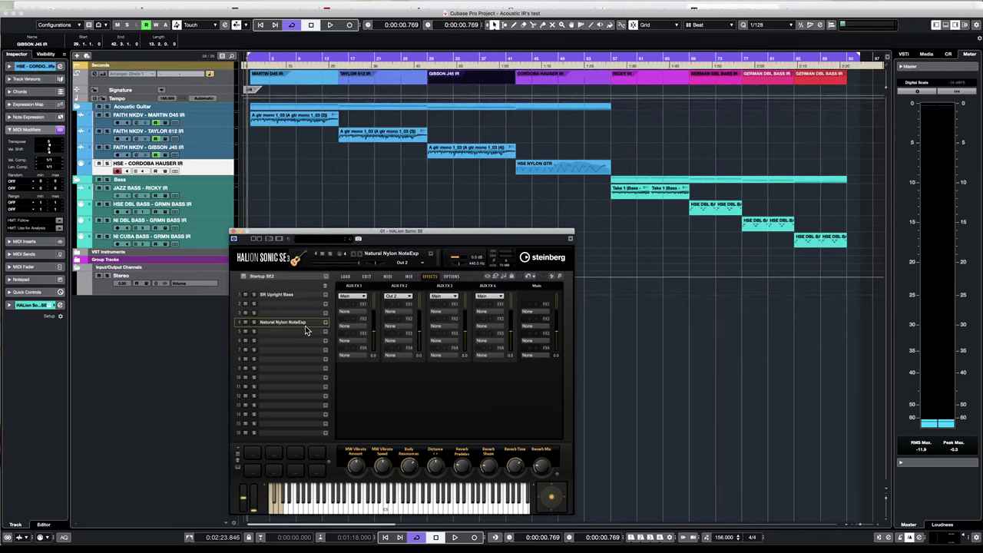
click(367, 278)
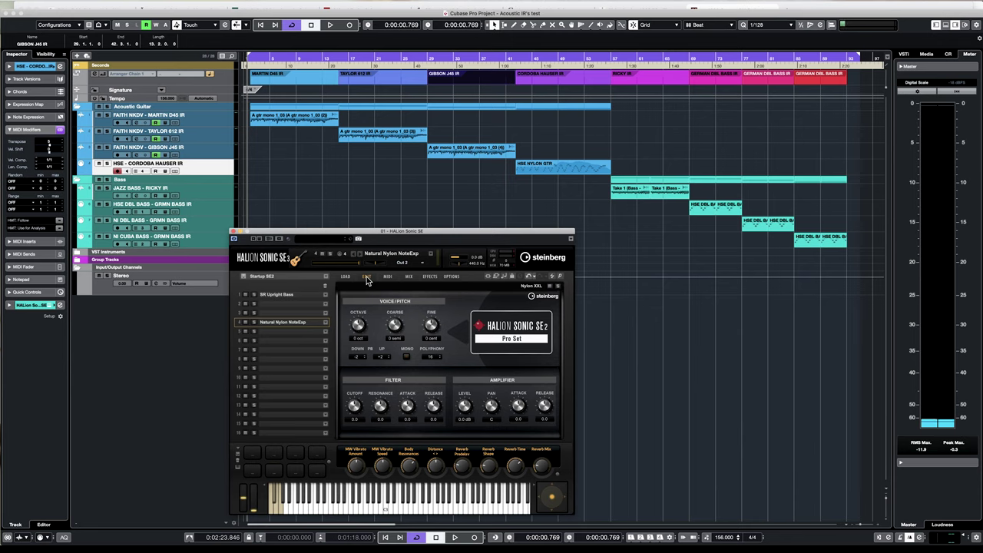
click(286, 295)
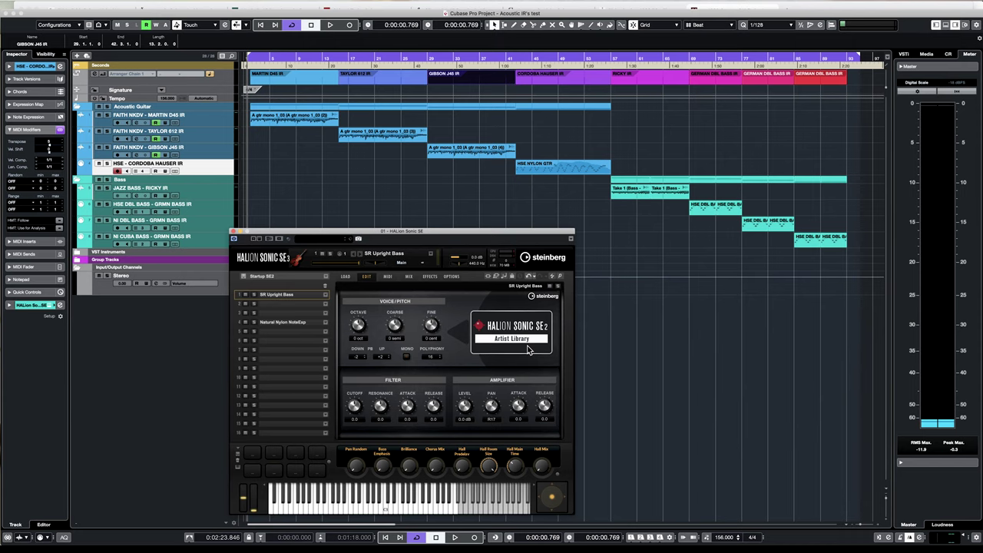
click(233, 237)
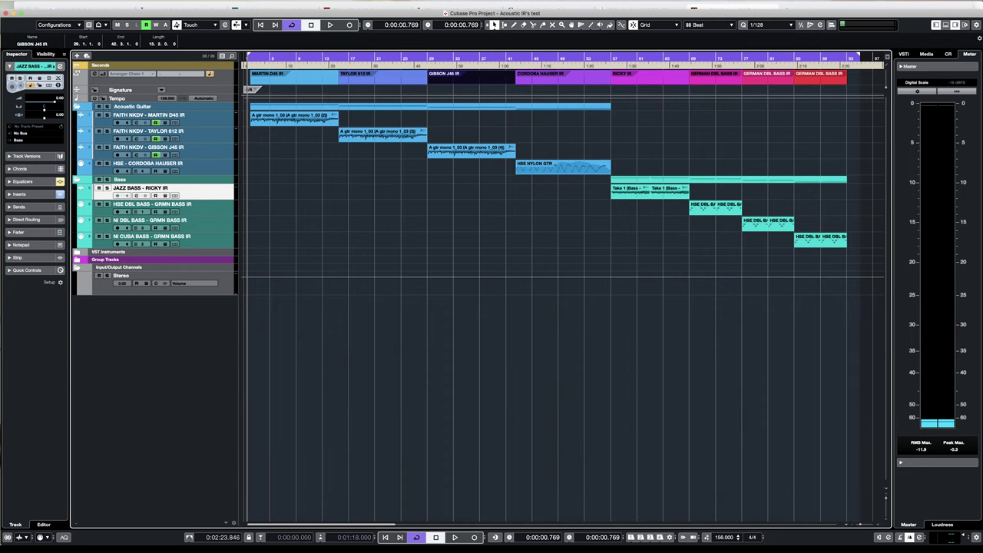
- Review the VST Bass Amp cabinets and amplifiers and the mixIR3 impulse responses on the Jazz Bass Ricky track, and close the plugin windows
drag(255, 49, 460, 266)
click(475, 307)
click(425, 307)
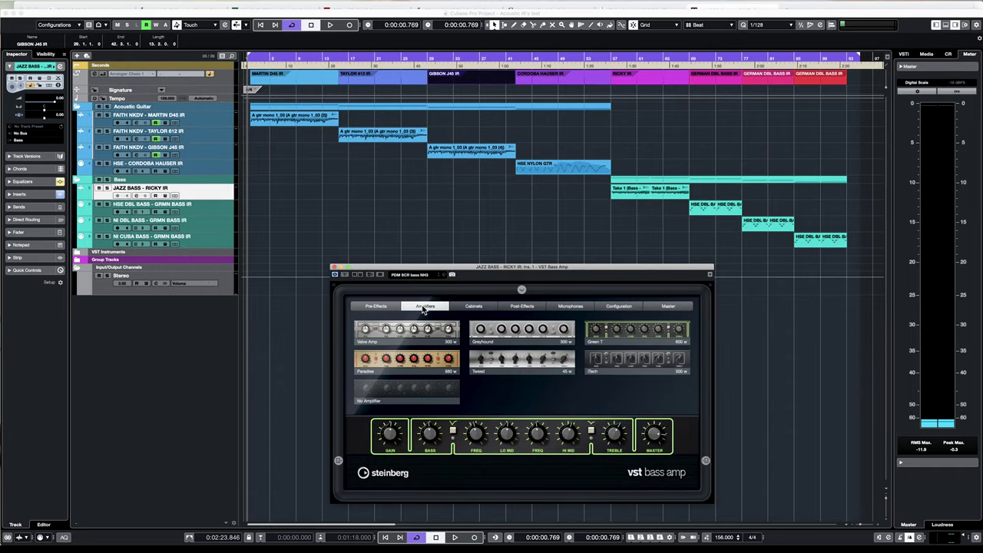
mouse_move(662, 443)
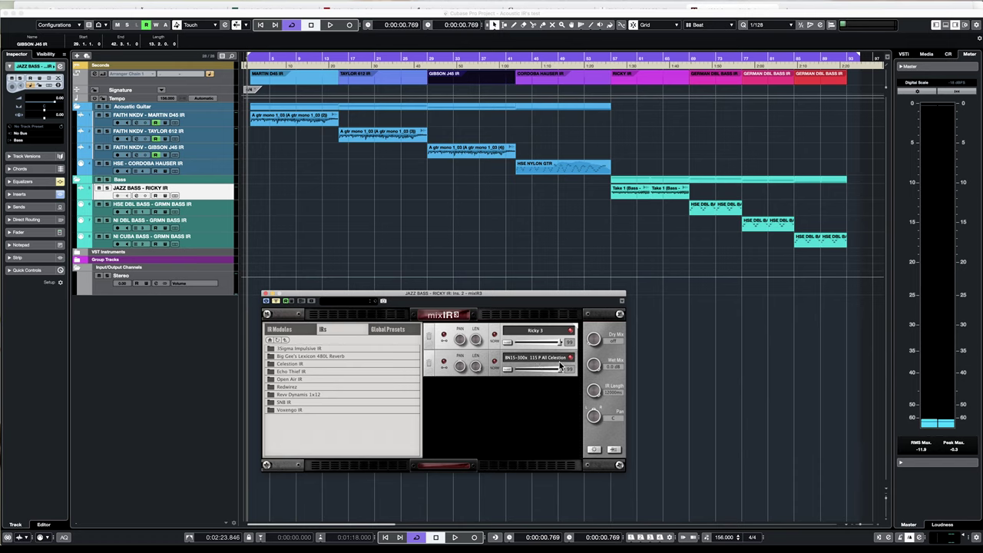
key(super+w)
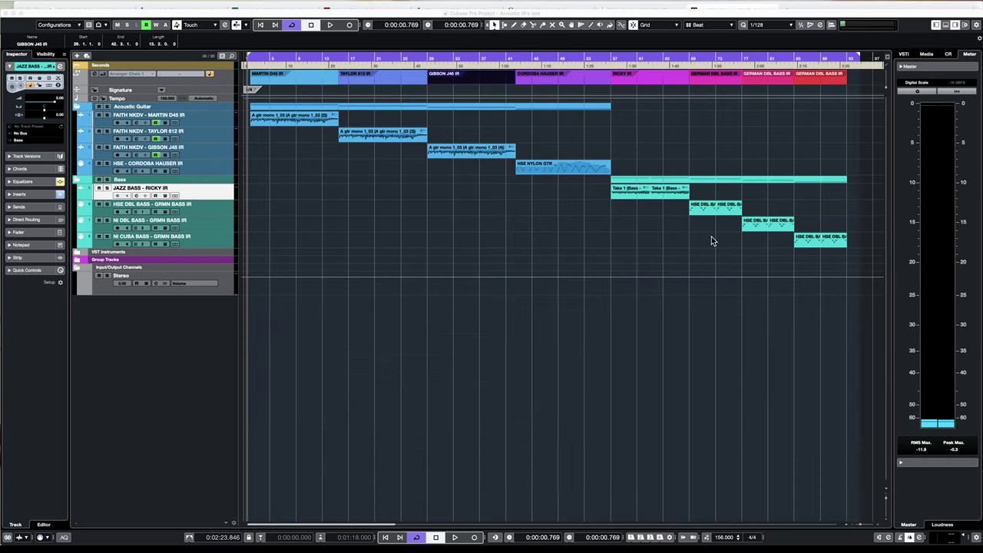
- Check the SR Upright Bass program in HALion Sonic SE for the HSE DBL BASS track and close the instrument
click(222, 214)
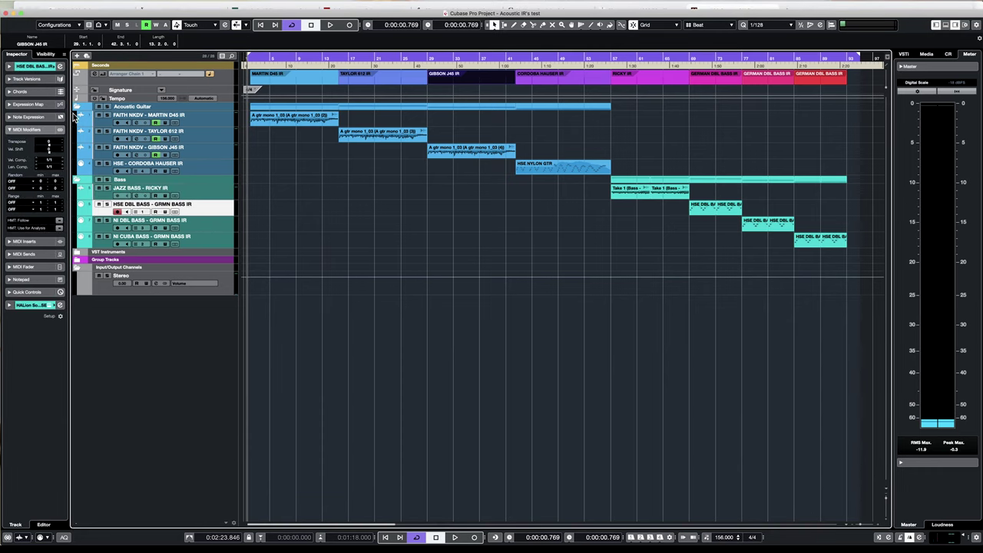
click(48, 307)
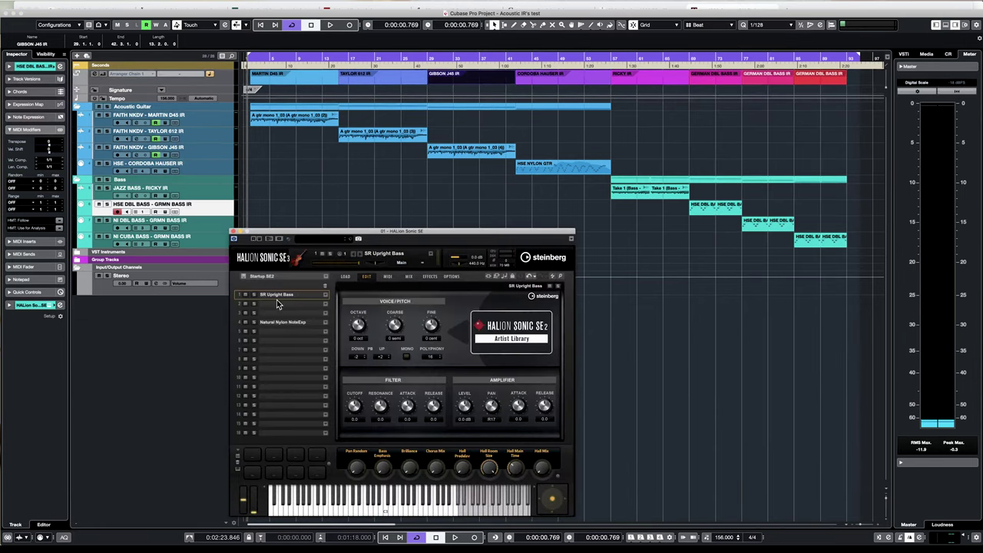
click(234, 236)
- Examine the NI DBL BASS track's Kontakt Player, including the Kontakt Factory Selection instruments, the Upright Bass and the Cuba Bass
click(209, 226)
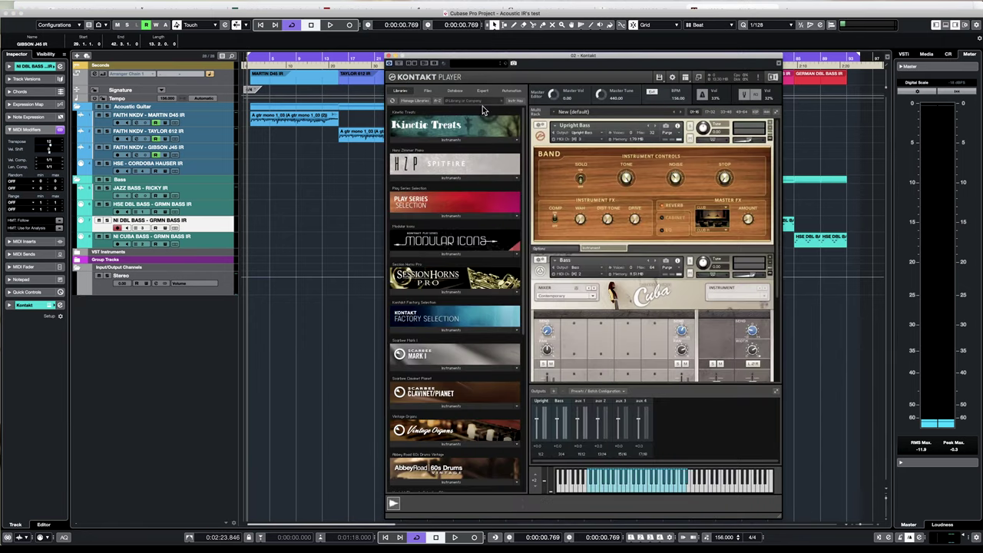
drag(511, 62, 399, 77)
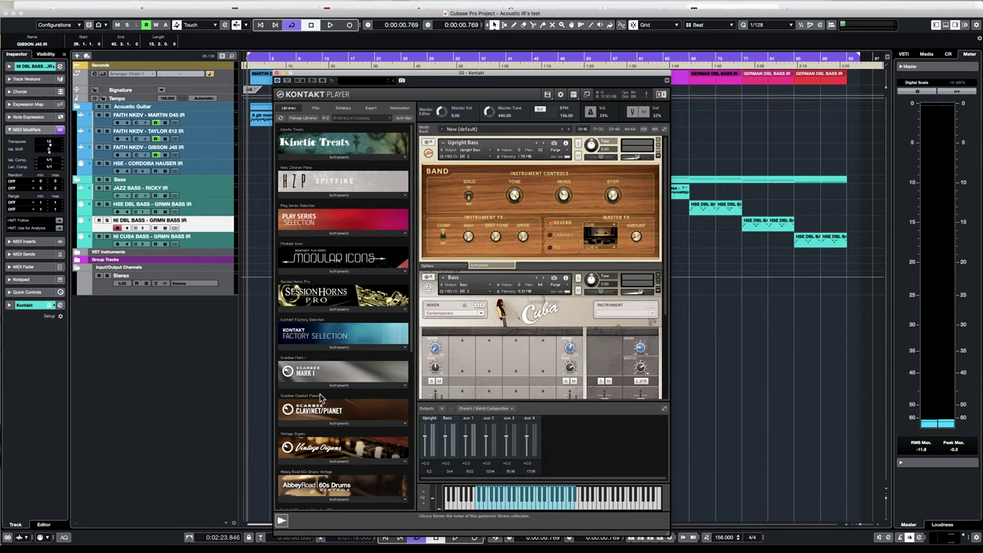
click(307, 349)
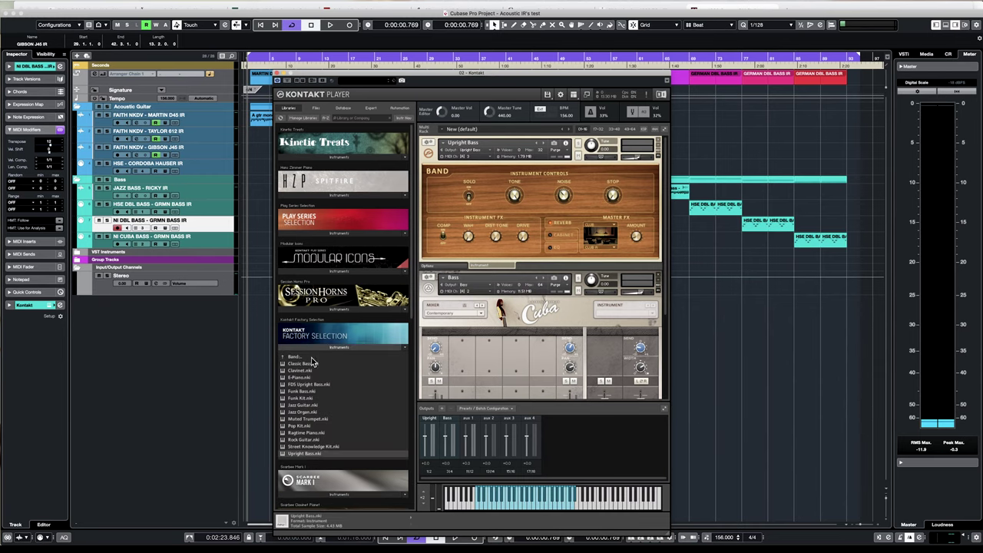
click(312, 349)
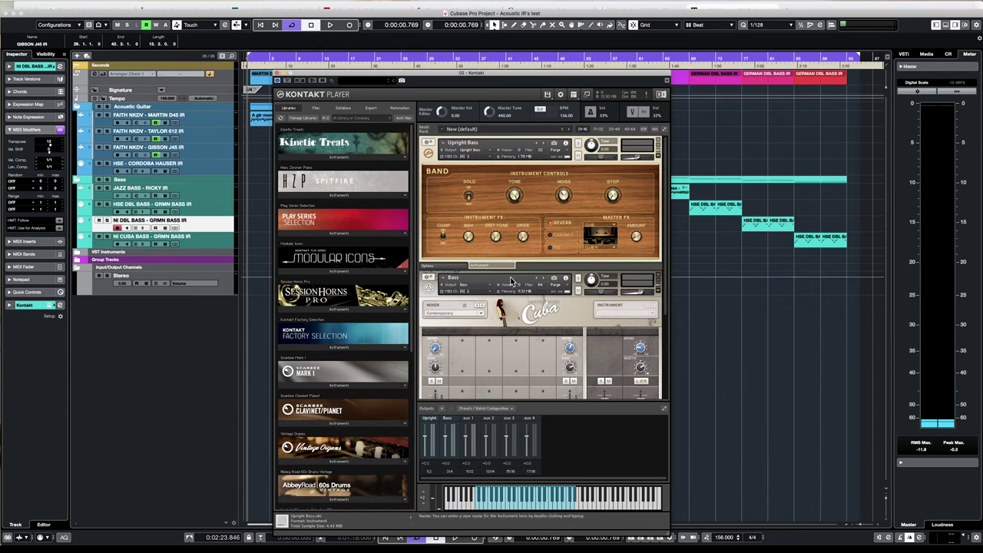
scroll(492, 261, down, 3)
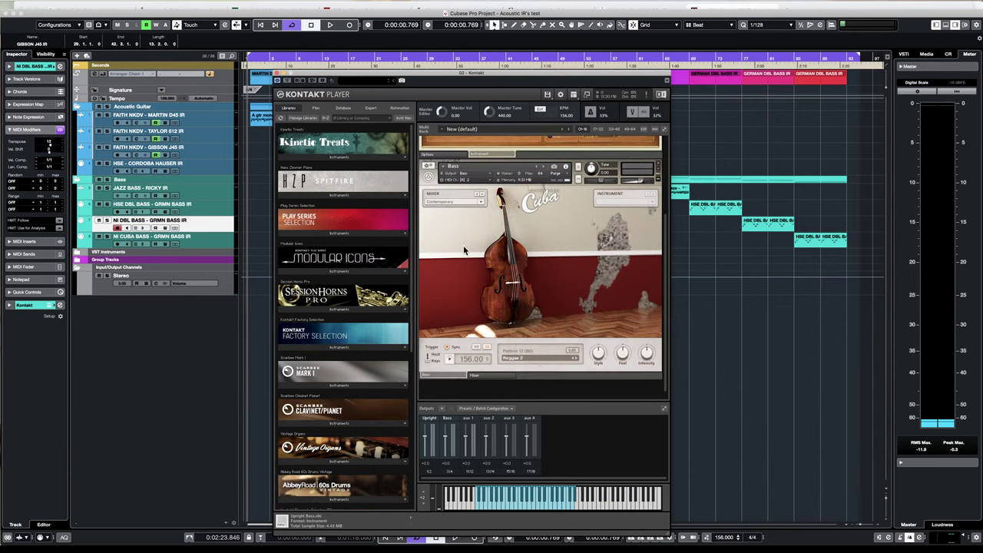
scroll(462, 247, up, 1)
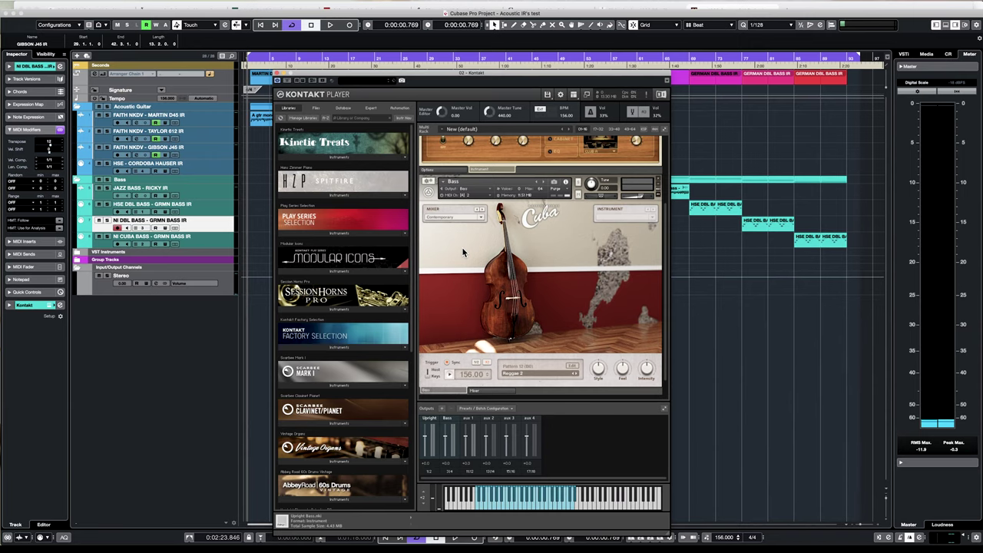
- Go through the NI CUBA BASS and NI DBL BASS tracks, ending with the HSE DBL BASS track selected
click(218, 235)
click(205, 223)
click(205, 210)
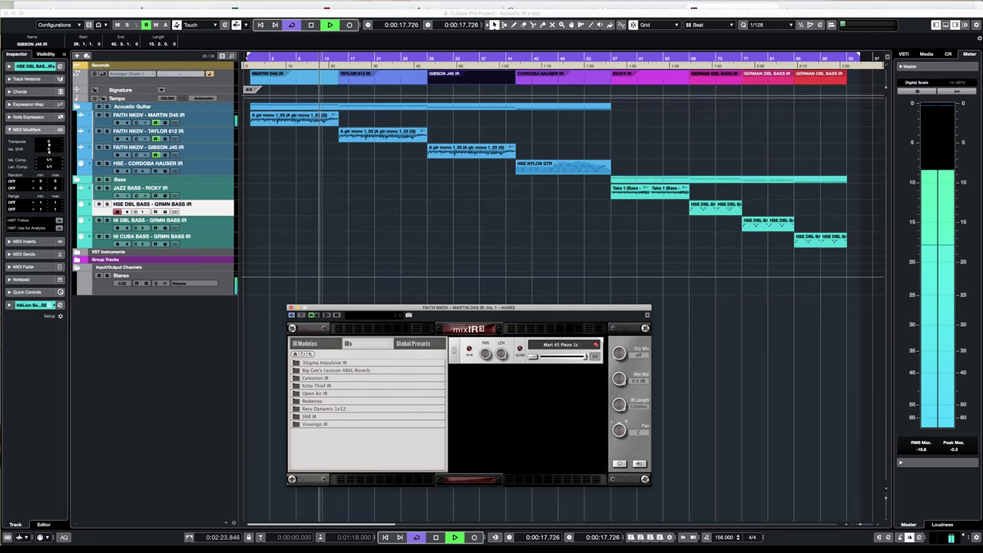
- Listen through the project playback, closing the mixIR3 windows of the Martin D45, Gibson J45 and nylon guitar tracks in turn
key(super+w)
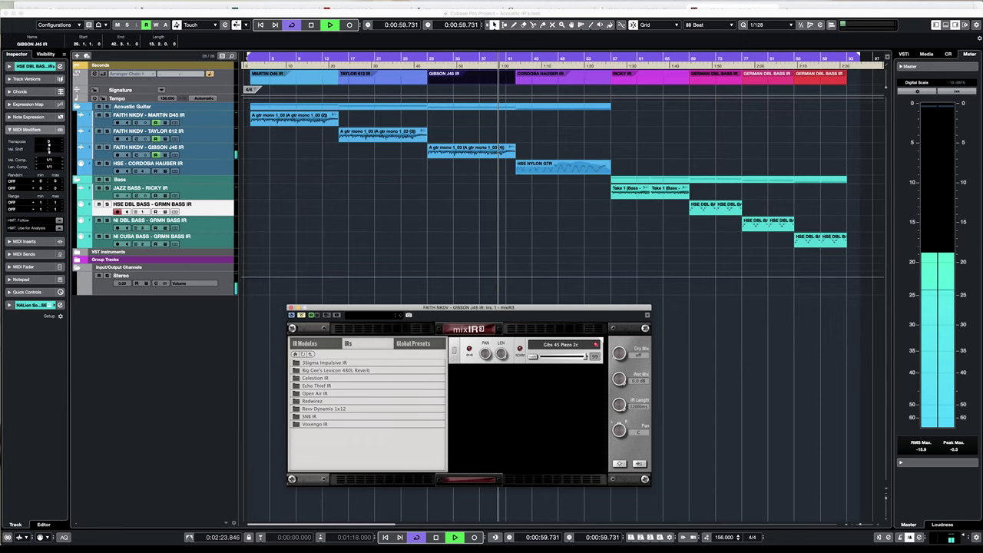
key(super+w)
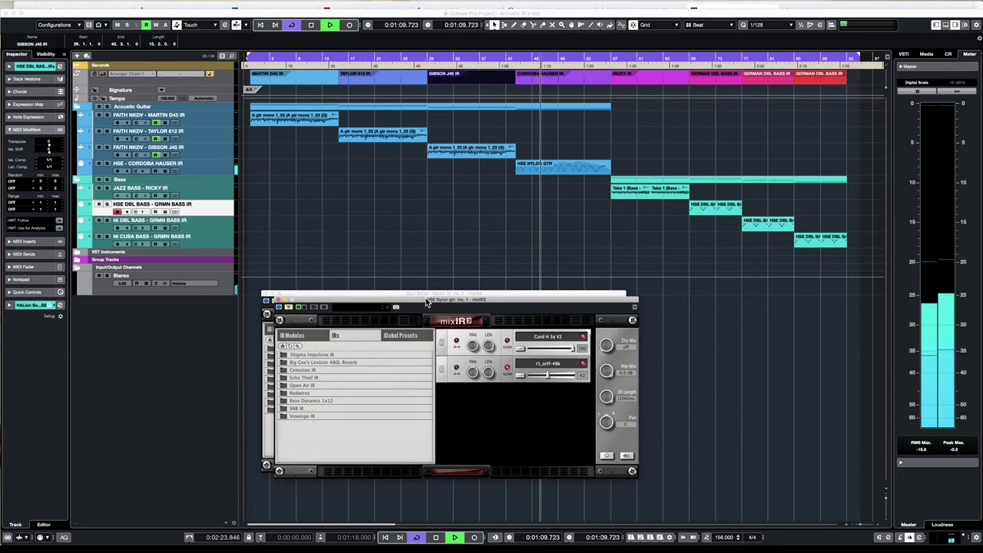
drag(427, 301, 411, 275)
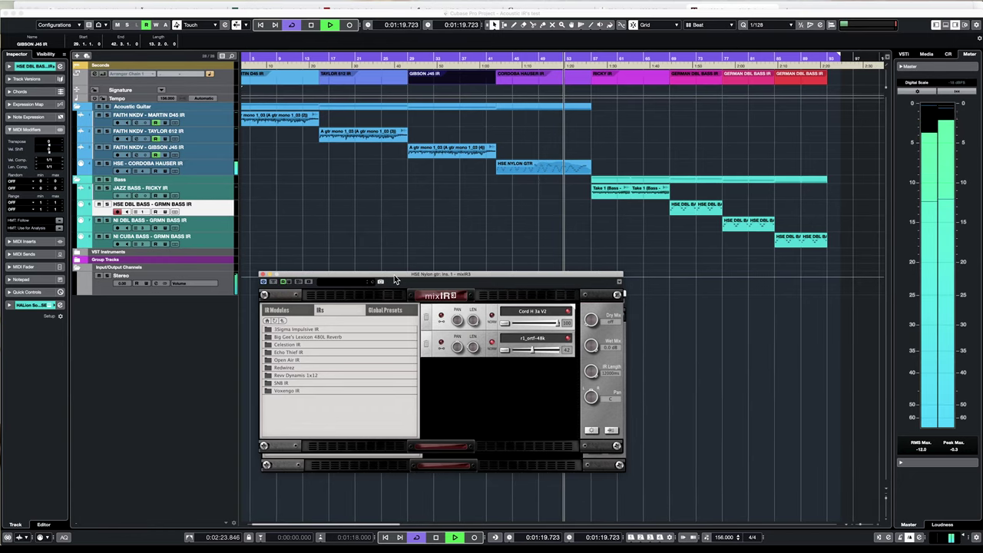
drag(395, 277, 392, 276)
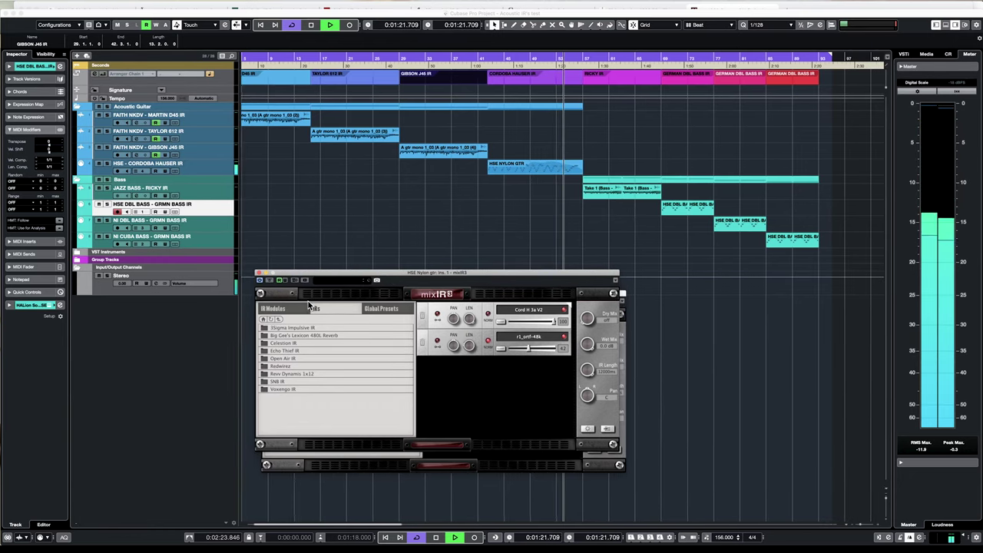
click(259, 274)
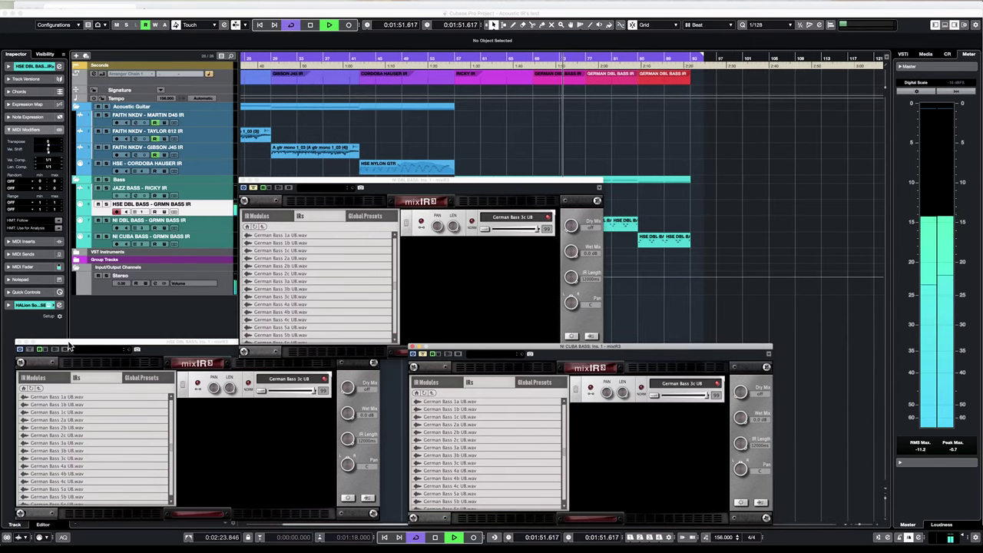
scroll(613, 325, left, 5)
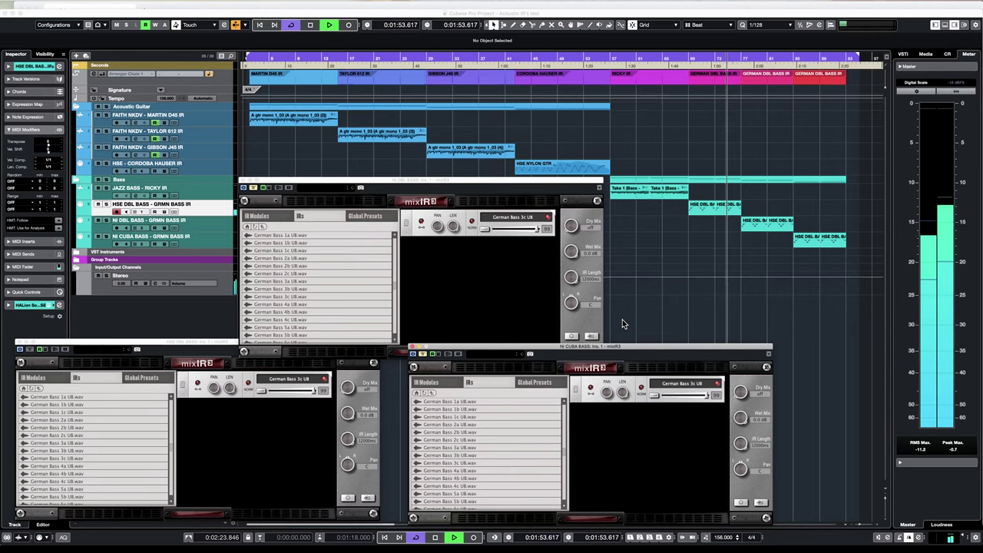